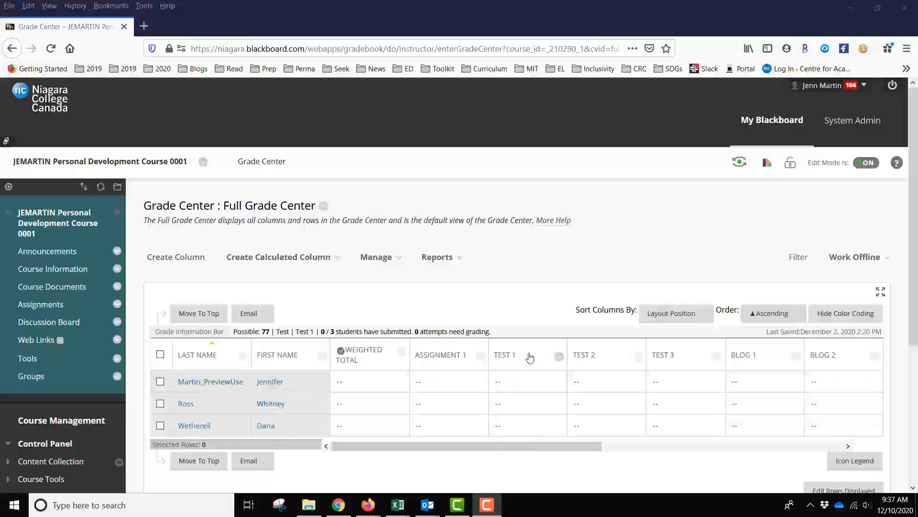
# - Open the Weighted Total column's information for editing and go to the selection of columns for the weighted grade
pyautogui.moveTo(488, 449); pyautogui.dragTo(775, 441)
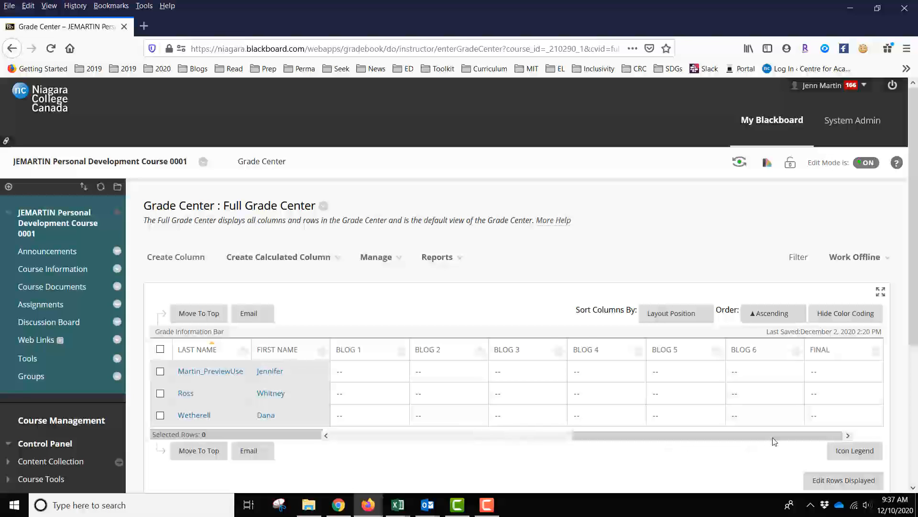
pyautogui.moveTo(775, 441); pyautogui.dragTo(501, 441)
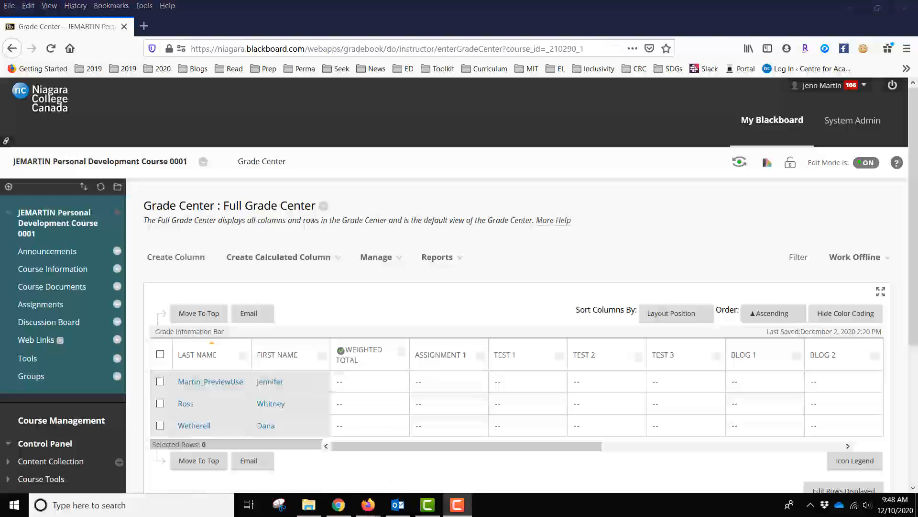
pyautogui.click(402, 353)
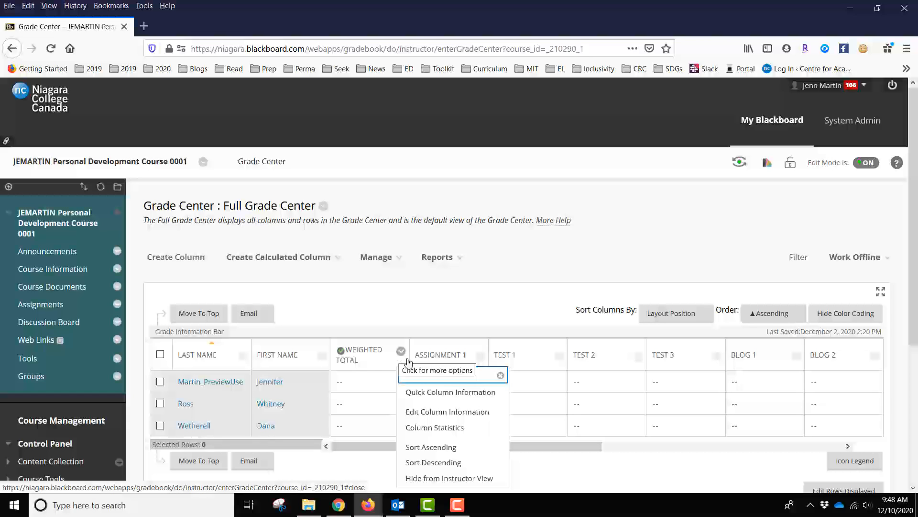
pyautogui.click(427, 413)
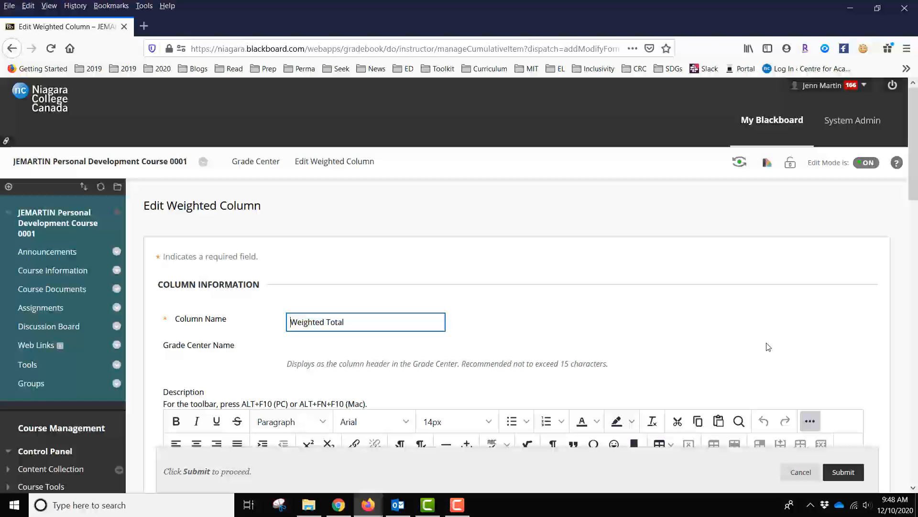
pyautogui.scroll(-6, 888, 341)
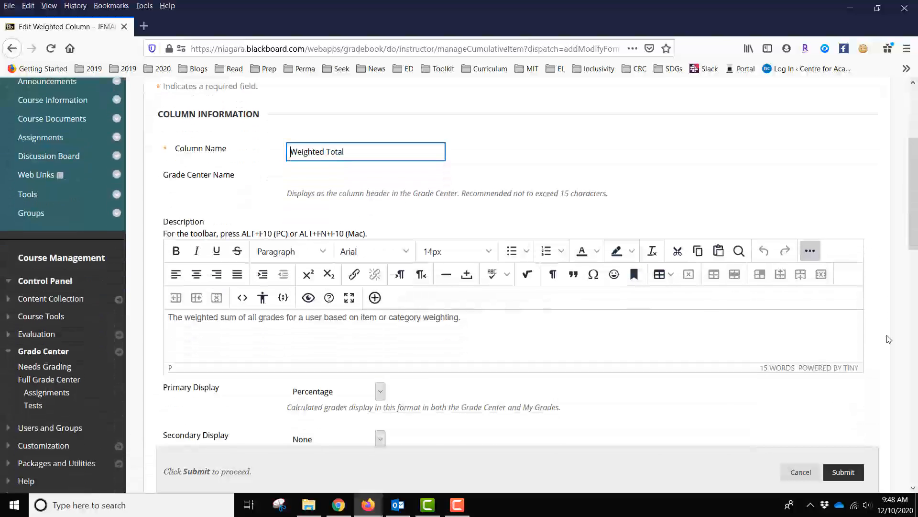
pyautogui.scroll(-6, 888, 340)
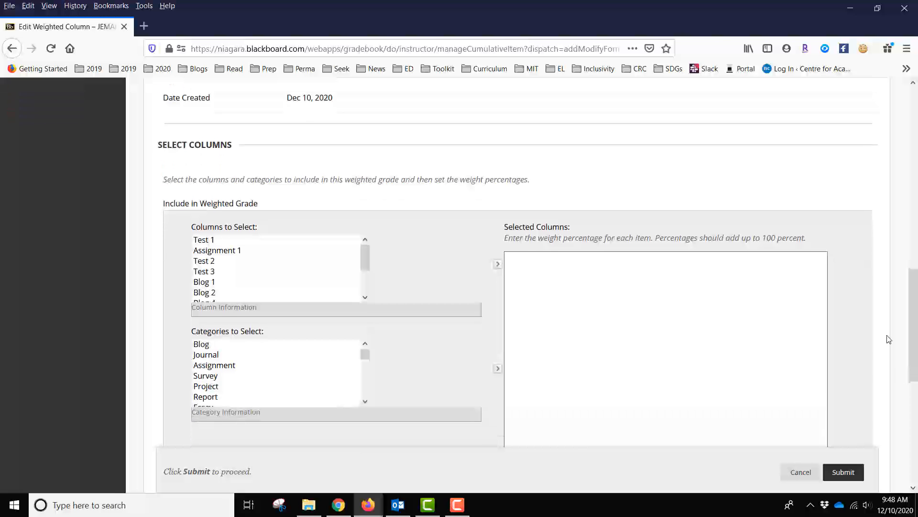
pyautogui.moveTo(913, 320); pyautogui.dragTo(915, 334)
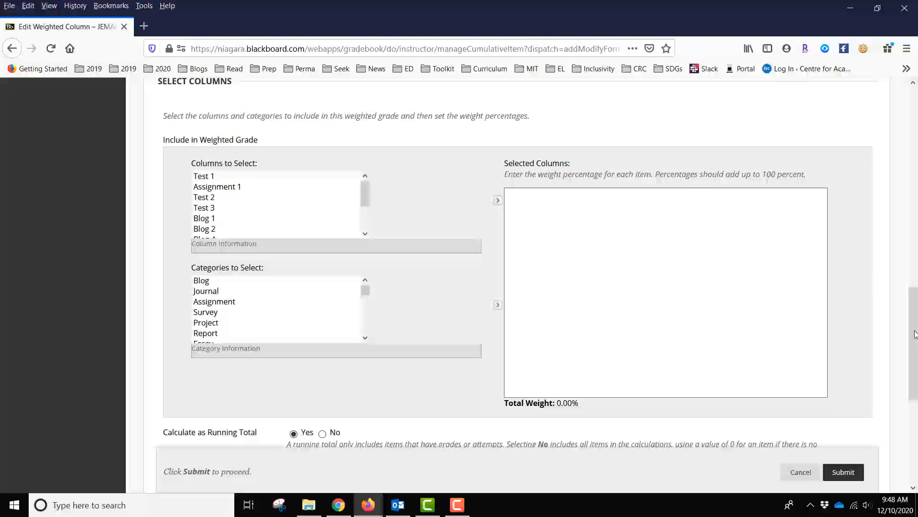
# - Include the Assignment 1 column in the weighted grade with a weight of 20 percent
pyautogui.click(231, 188)
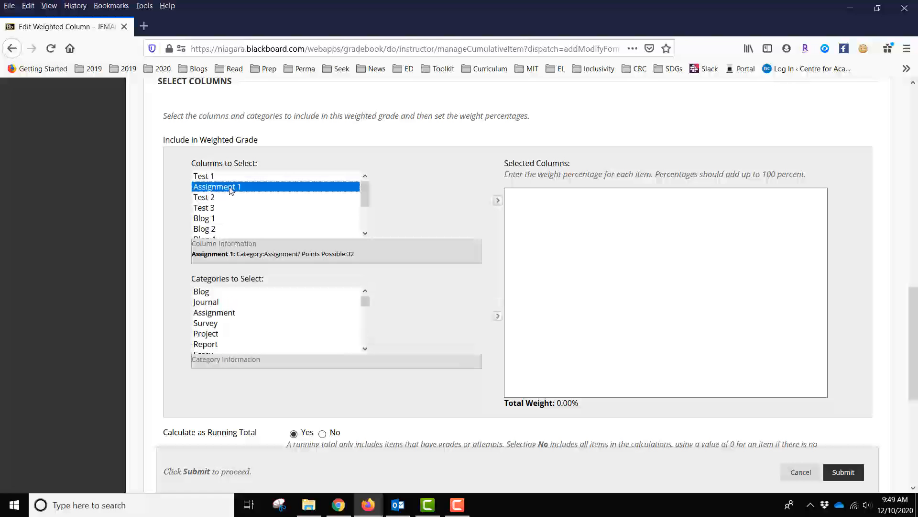
pyautogui.click(497, 201)
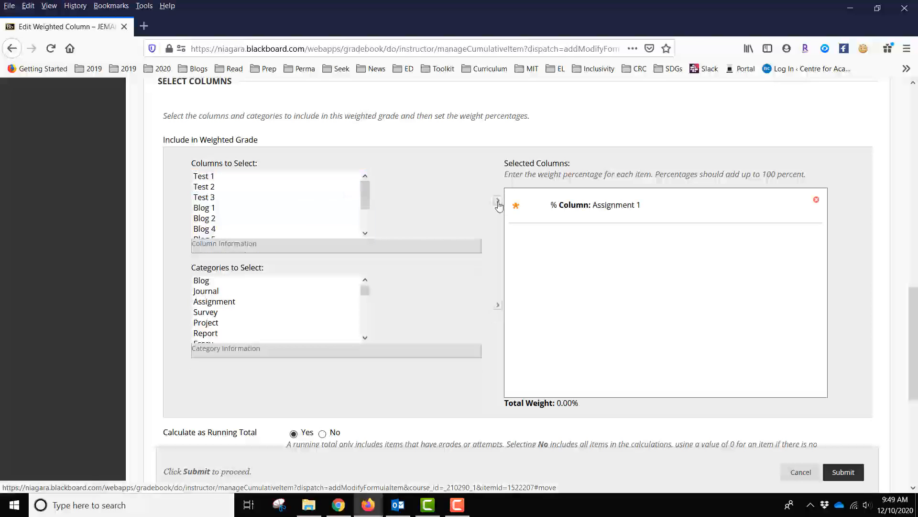
pyautogui.click(542, 211)
pyautogui.write('20')
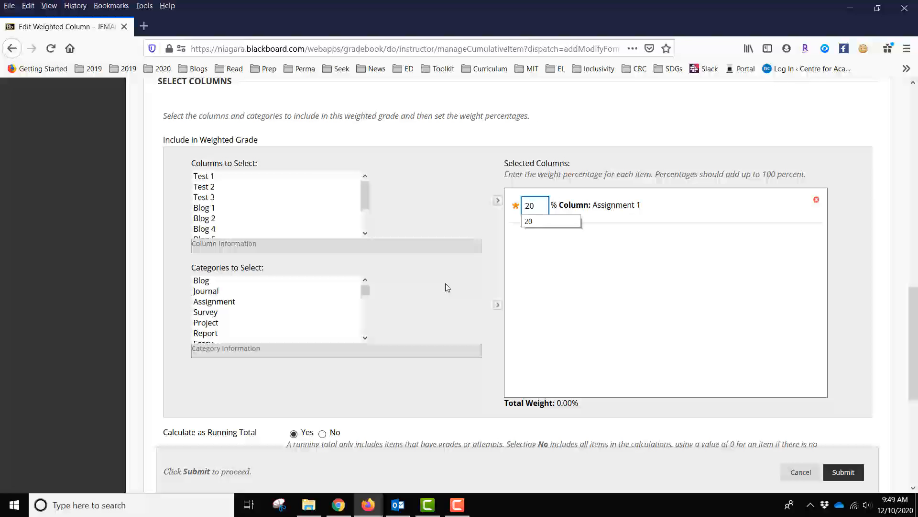
# - Include the Blog category at 15 percent, weight its columns equally, and drop 1 lowest grade
pyautogui.click(200, 282)
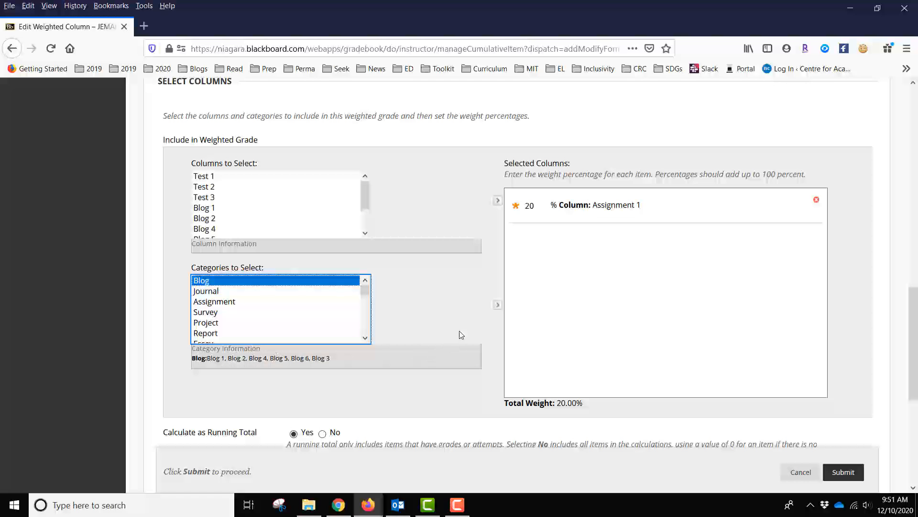
pyautogui.click(497, 306)
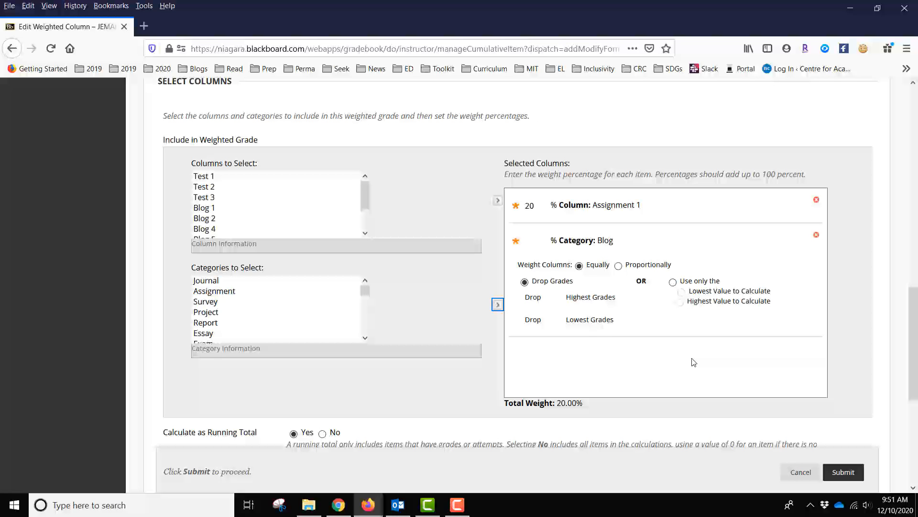
pyautogui.click(540, 245)
pyautogui.write('15')
pyautogui.click(618, 267)
pyautogui.click(580, 267)
pyautogui.click(557, 319)
pyautogui.write('1')
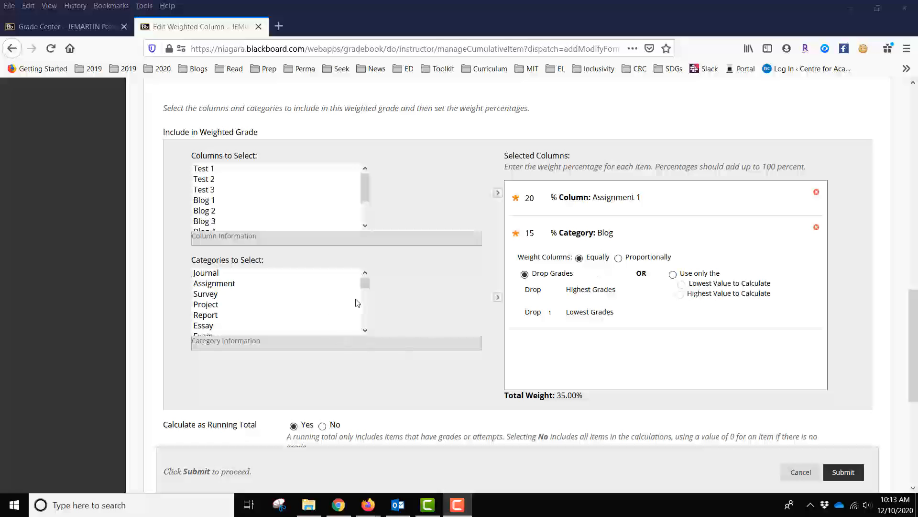
# - Check which columns the Test category contains, and submit the weighted column with its incomplete total weight
pyautogui.moveTo(365, 285); pyautogui.dragTo(365, 322)
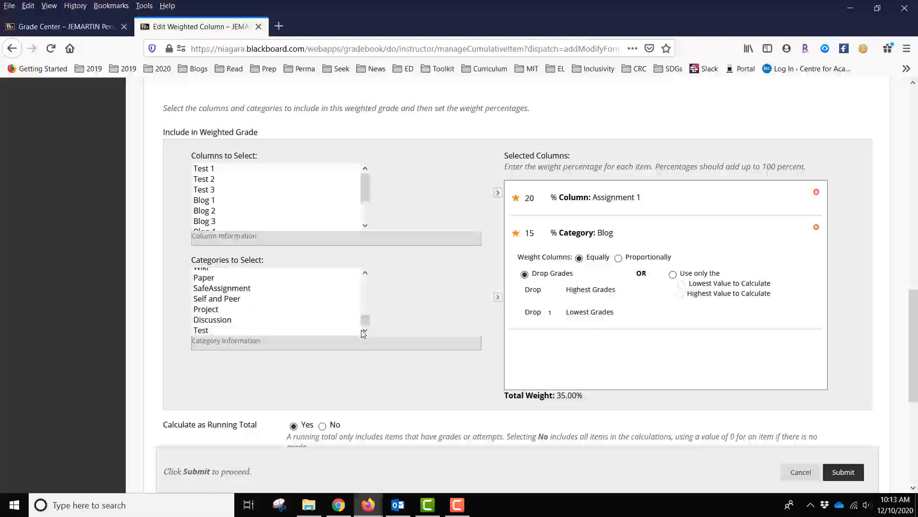
pyautogui.click(206, 331)
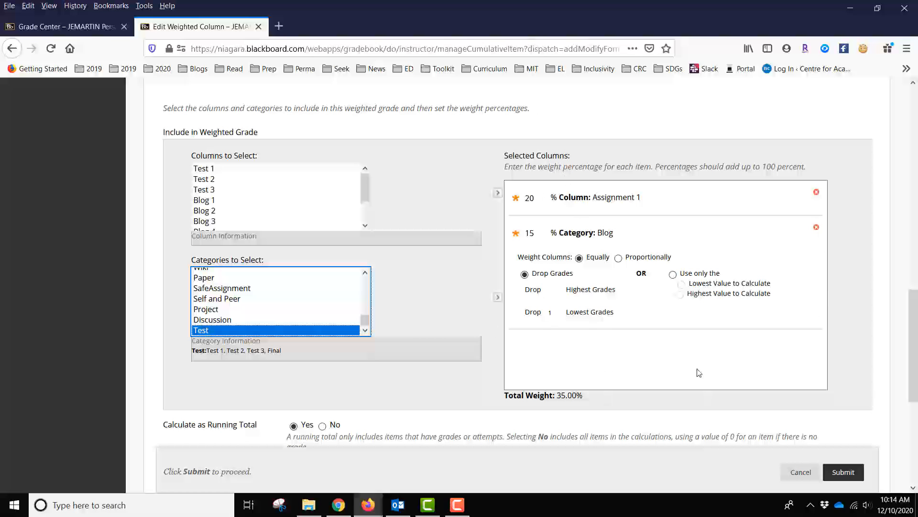
pyautogui.click(843, 474)
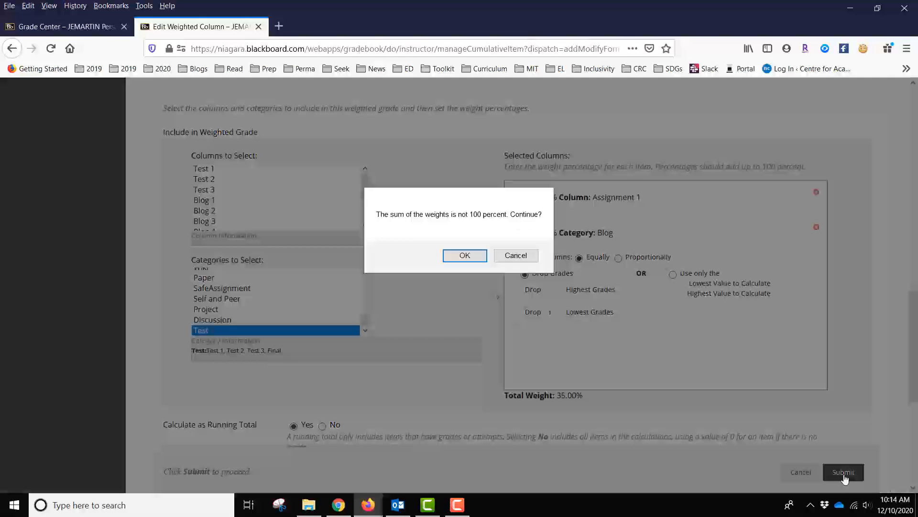
pyautogui.click(464, 257)
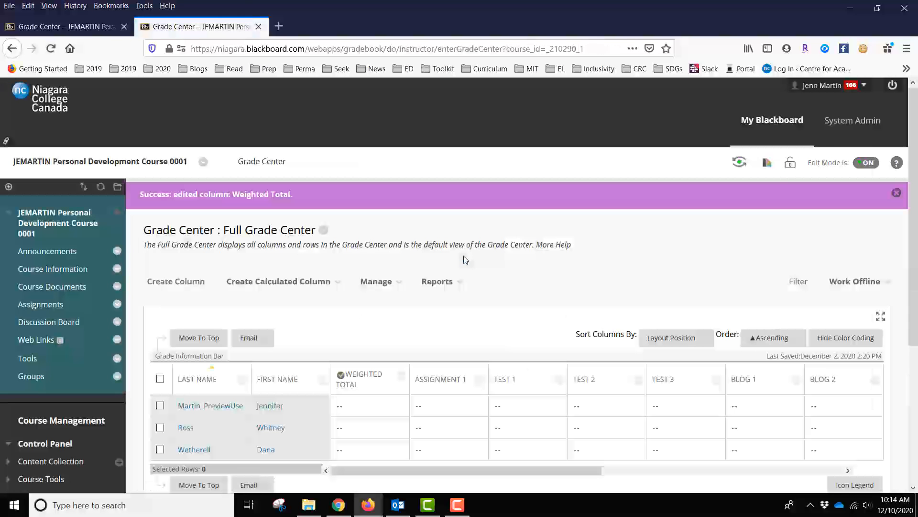
# - Change the Final column's category to Exam in its column information and submit the change
pyautogui.scroll(-1, 547, 290)
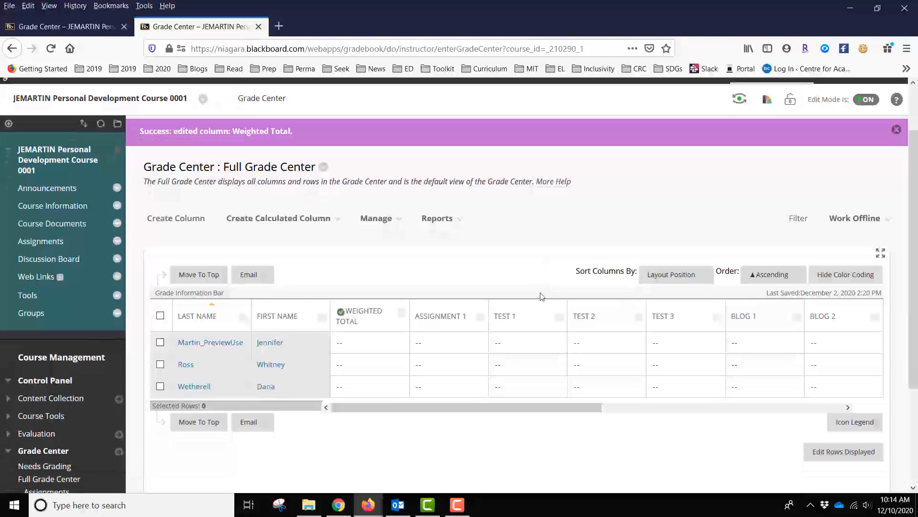
pyautogui.moveTo(494, 407); pyautogui.dragTo(786, 419)
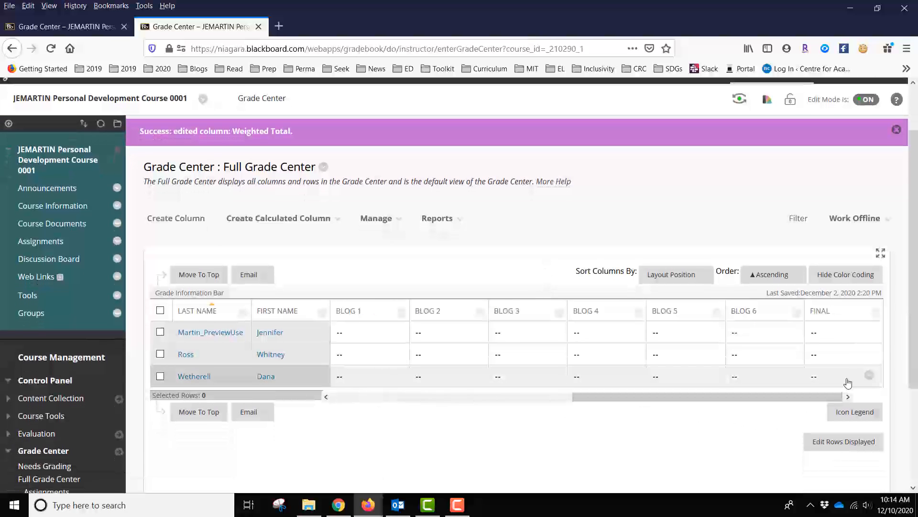
pyautogui.click(876, 316)
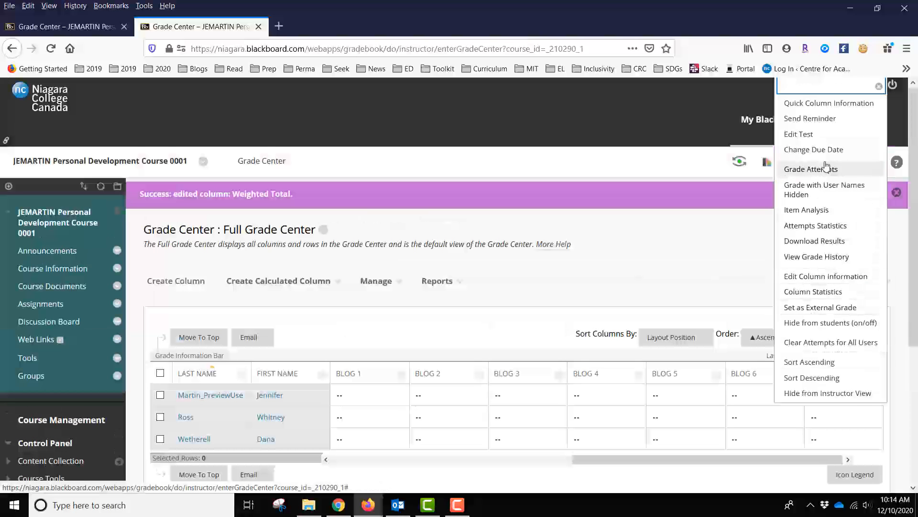
pyautogui.click(823, 277)
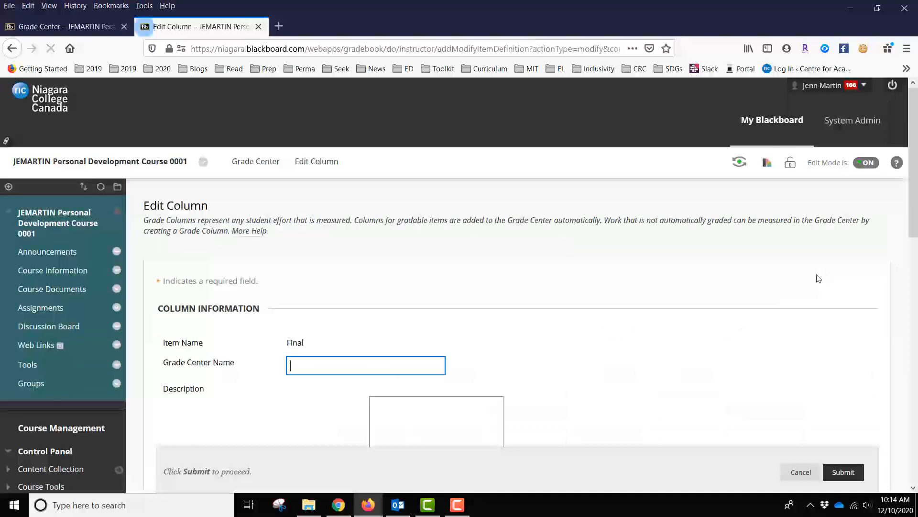
pyautogui.scroll(-8, 868, 289)
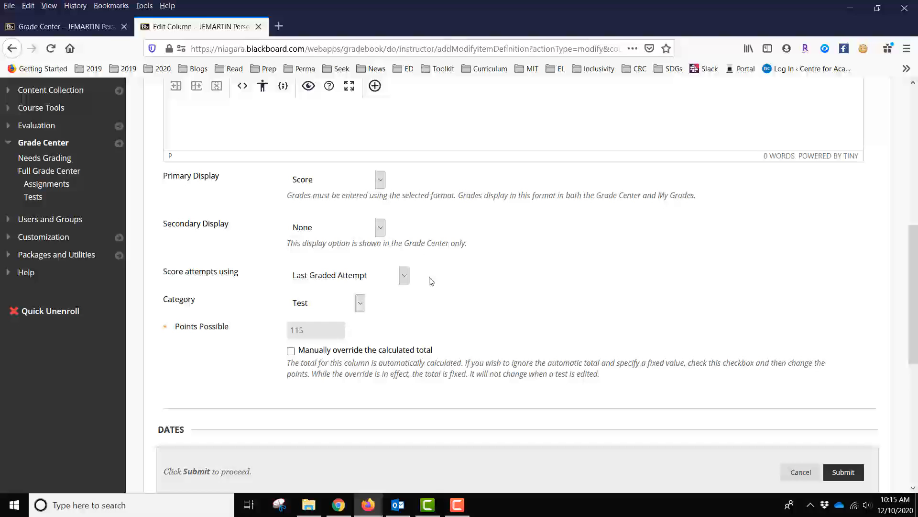
pyautogui.click(359, 306)
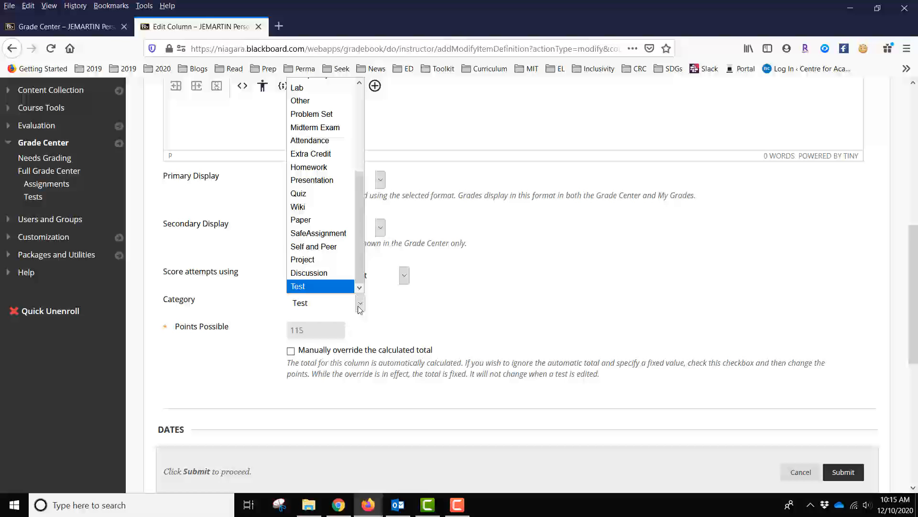
pyautogui.moveTo(360, 275); pyautogui.dragTo(361, 184)
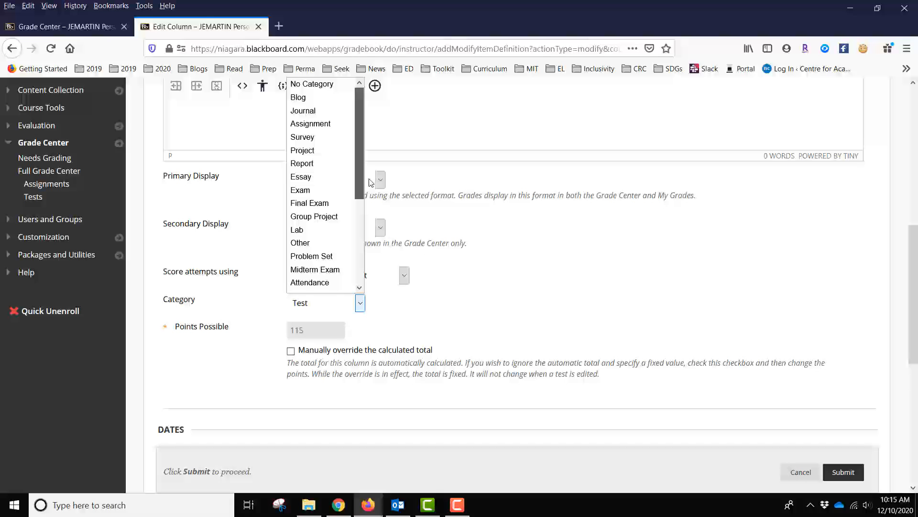
pyautogui.click(318, 192)
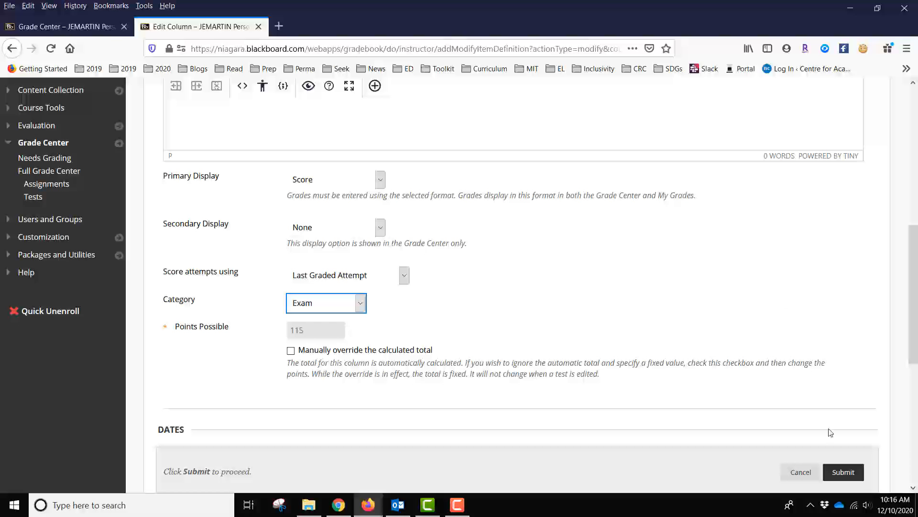
pyautogui.click(848, 473)
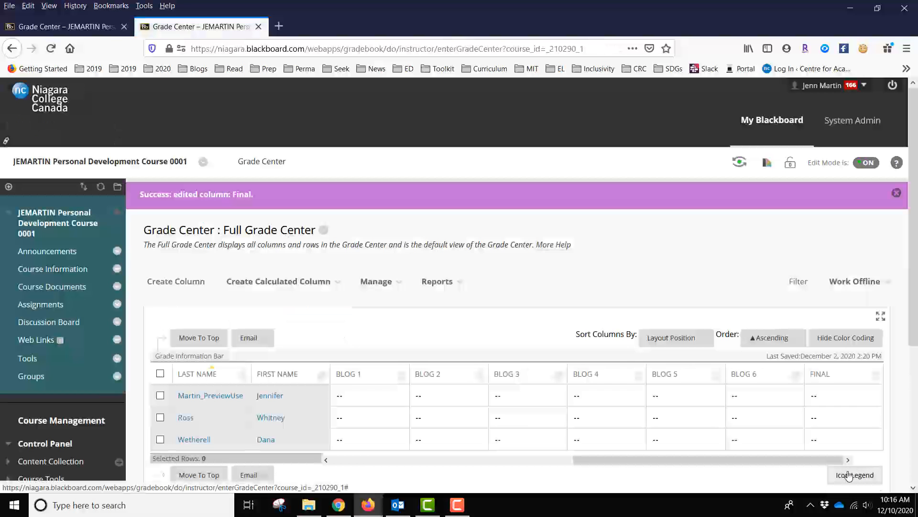
# - Reopen the Weighted Total column's information for editing and return to its weighted grade selection
pyautogui.moveTo(776, 461); pyautogui.dragTo(469, 462)
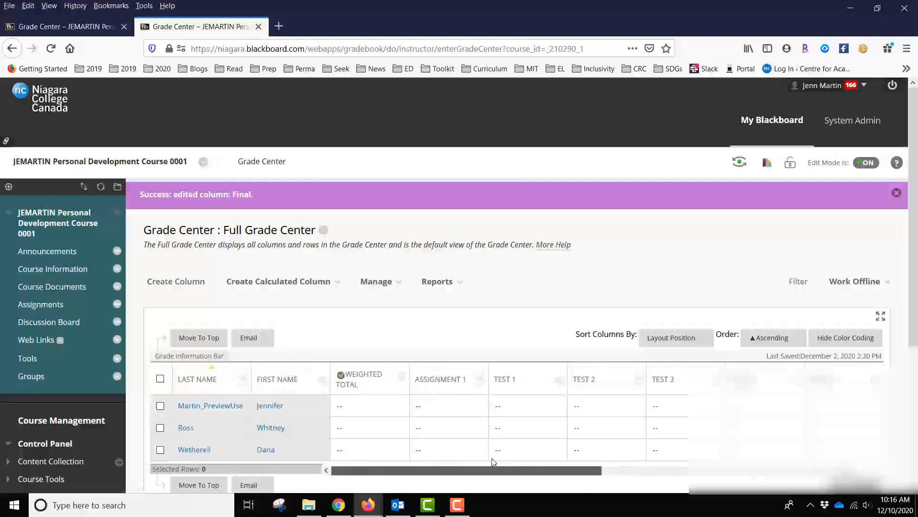
pyautogui.click(401, 376)
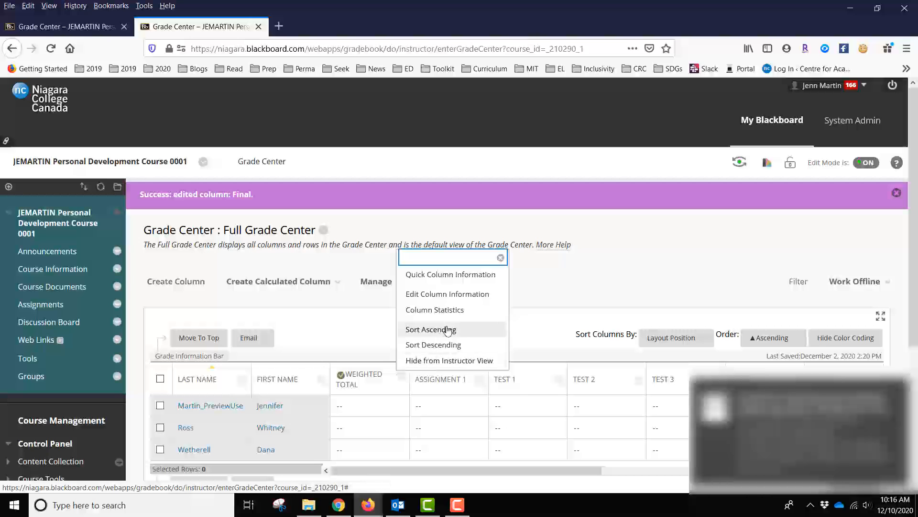
pyautogui.click(455, 293)
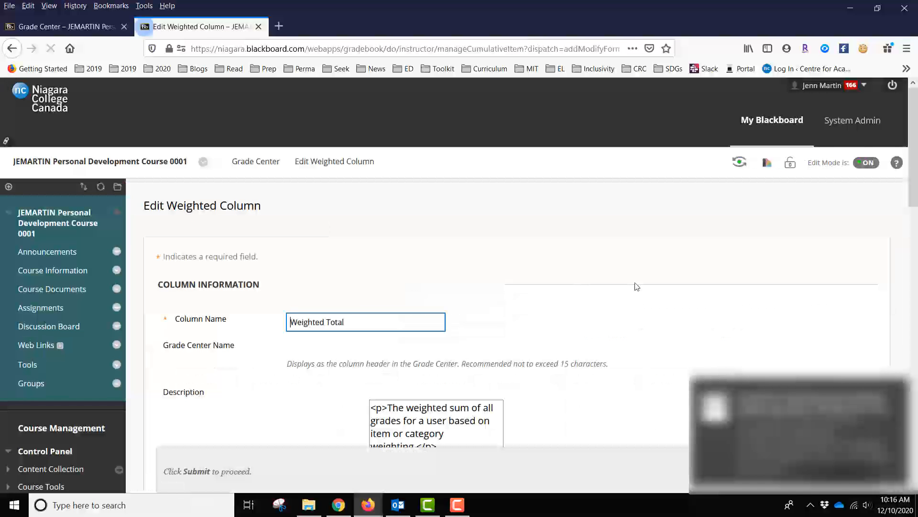
pyautogui.scroll(-5, 664, 283)
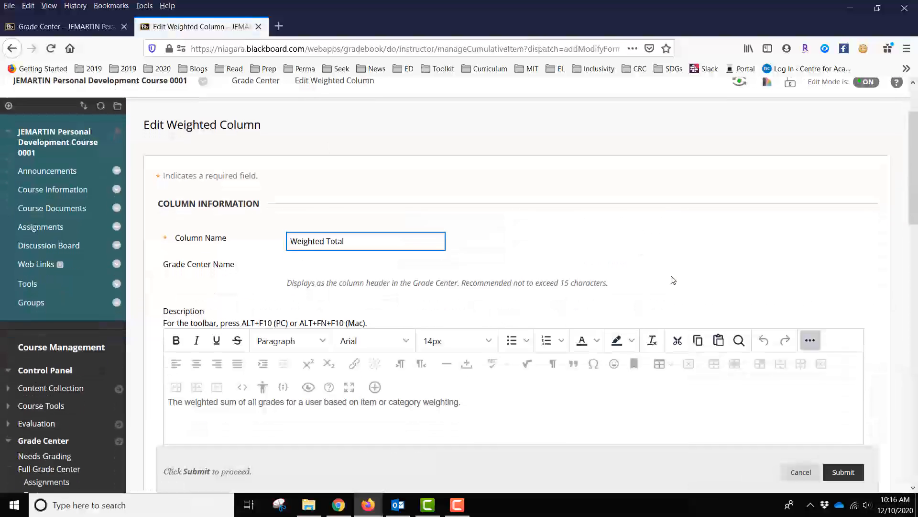
pyautogui.scroll(-8, 673, 280)
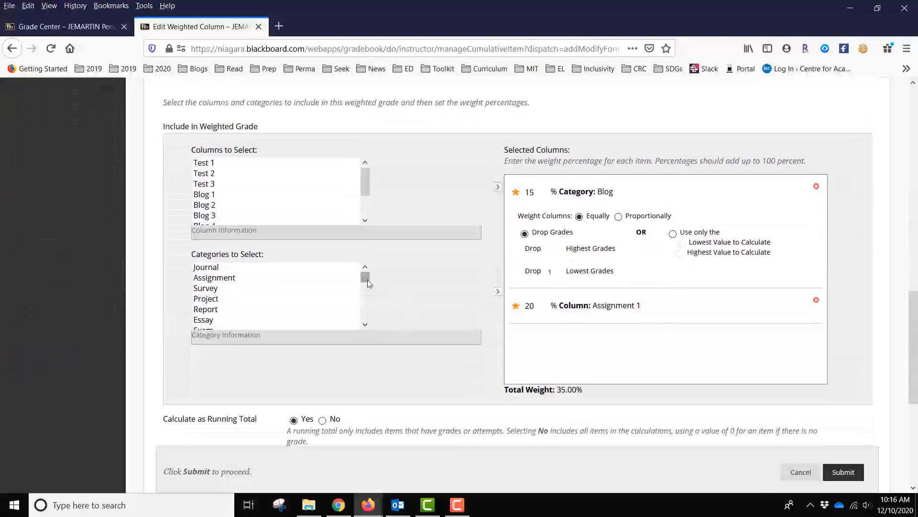
# - Include the Test category in the weighted grade at 40 percent and weight its columns proportionally
pyautogui.moveTo(367, 282); pyautogui.dragTo(368, 324)
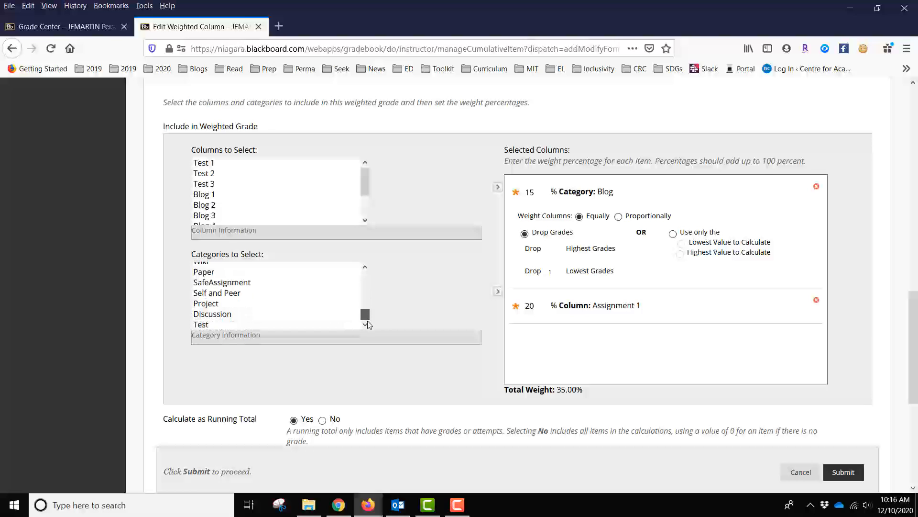
pyautogui.click(213, 326)
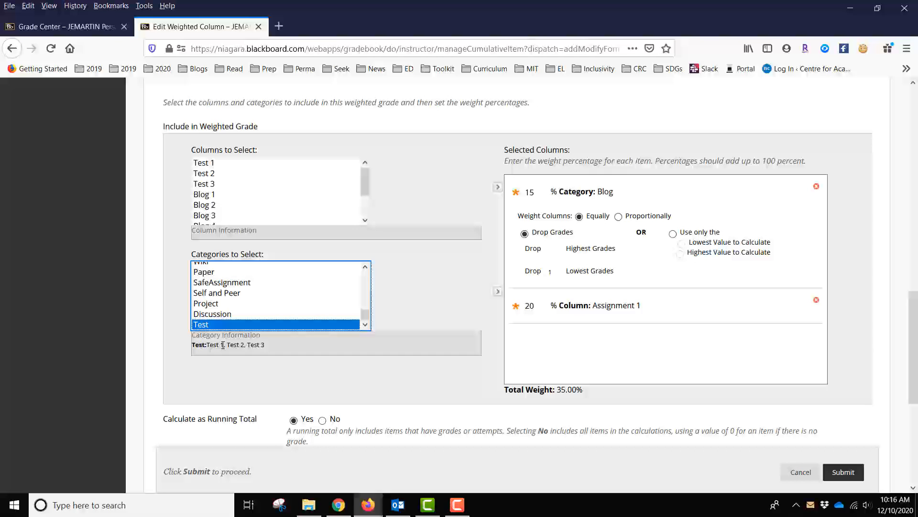
pyautogui.click(498, 293)
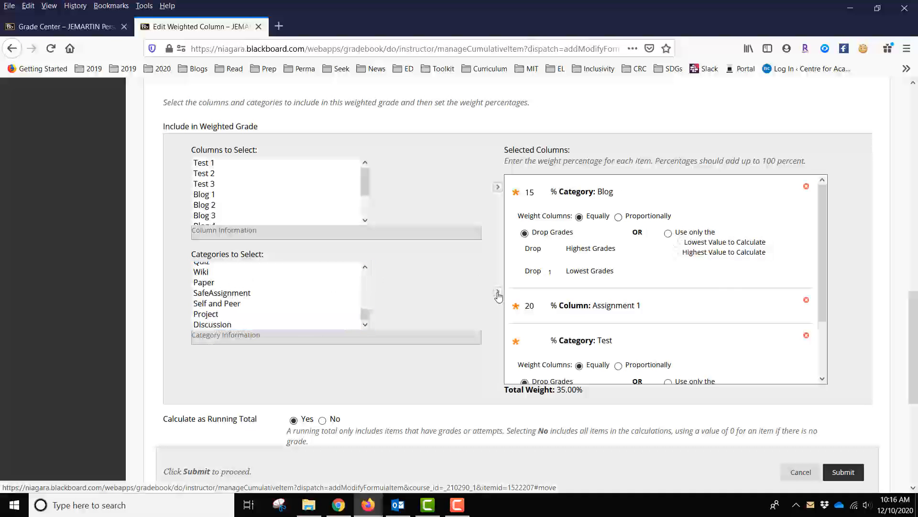
pyautogui.scroll(-1, 694, 289)
pyautogui.scroll(-1, 696, 290)
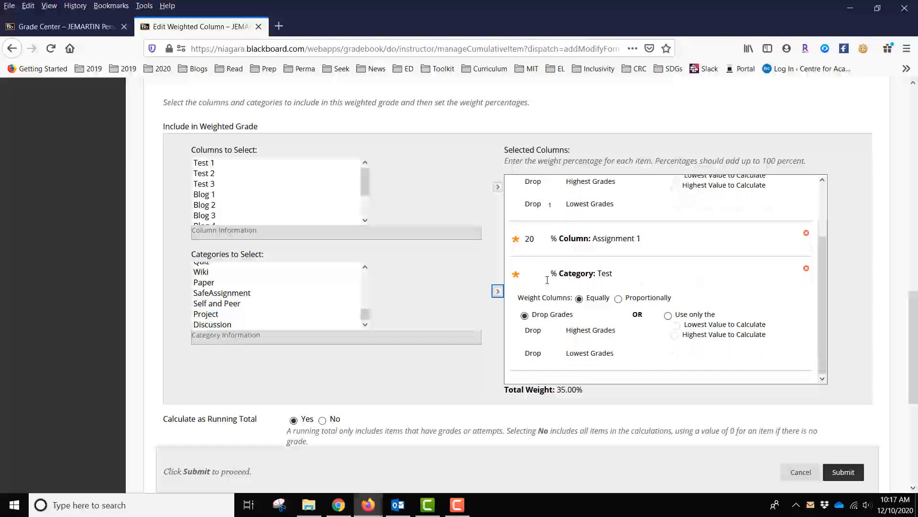
pyautogui.click(540, 276)
pyautogui.write('40')
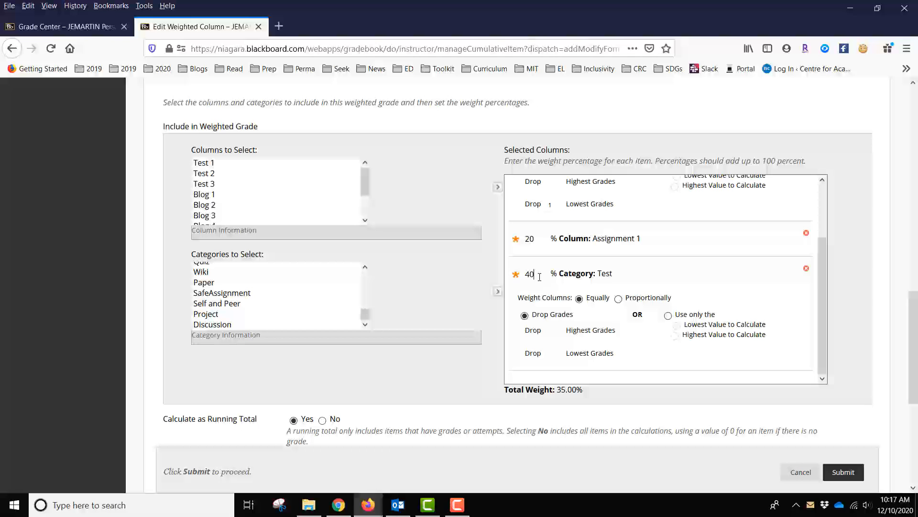
pyautogui.click(619, 299)
# - Check the Final column and the Exam category, and include Final as an individual column weighted at 25 percent
pyautogui.scroll(-1, 368, 198)
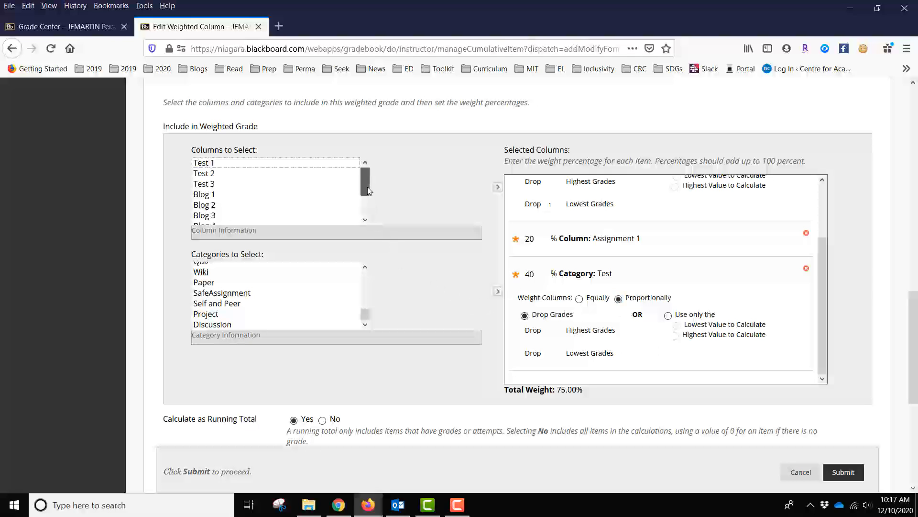
pyautogui.scroll(-1, 368, 207)
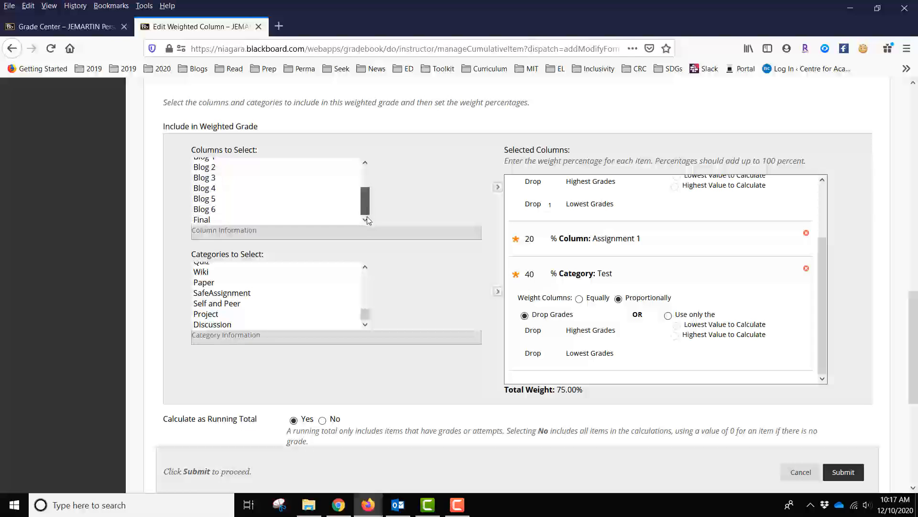
pyautogui.click(202, 220)
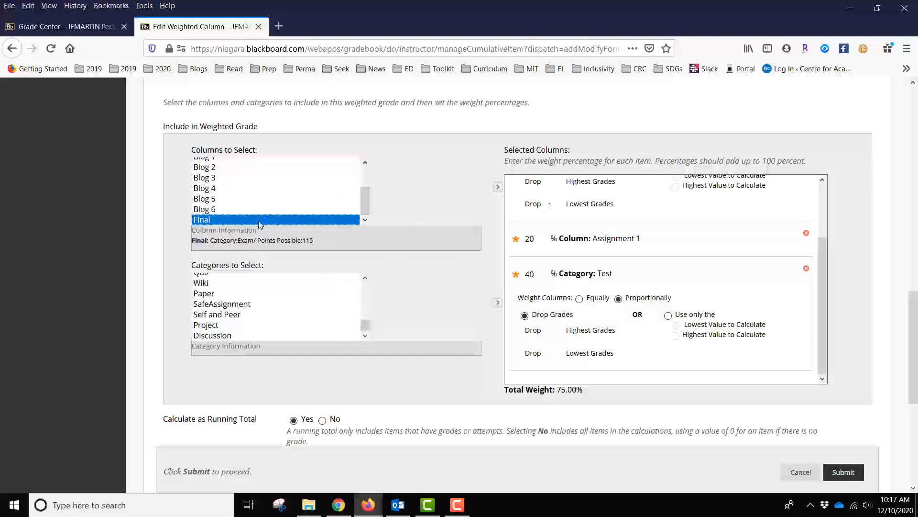
pyautogui.moveTo(365, 327); pyautogui.dragTo(369, 300)
pyautogui.click(202, 305)
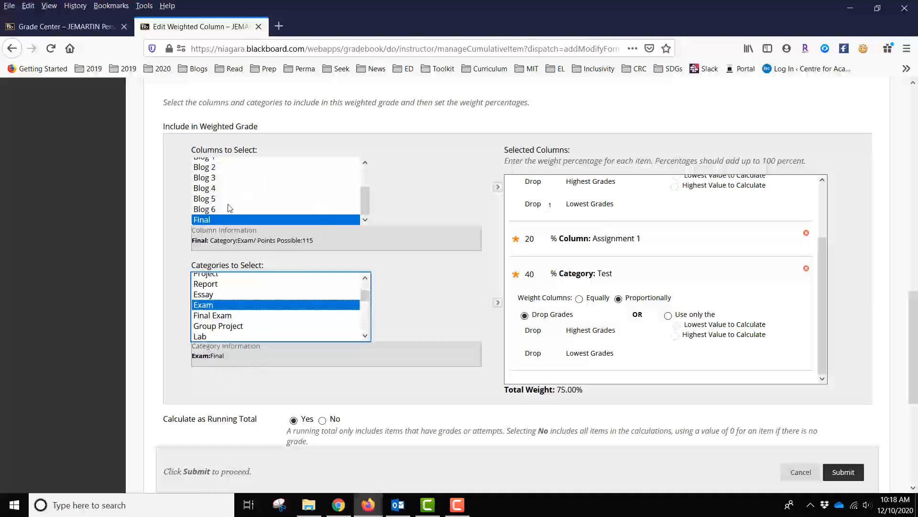
pyautogui.click(497, 190)
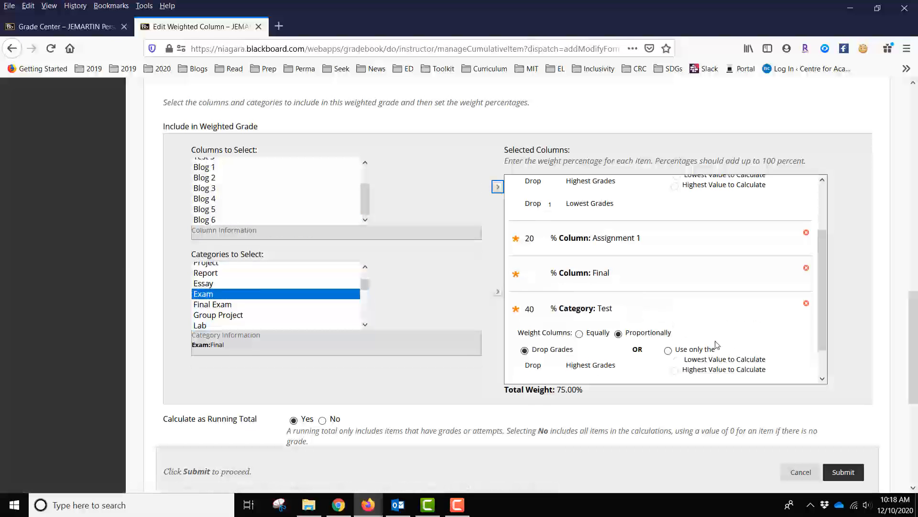
pyautogui.scroll(-1, 591, 266)
pyautogui.click(543, 238)
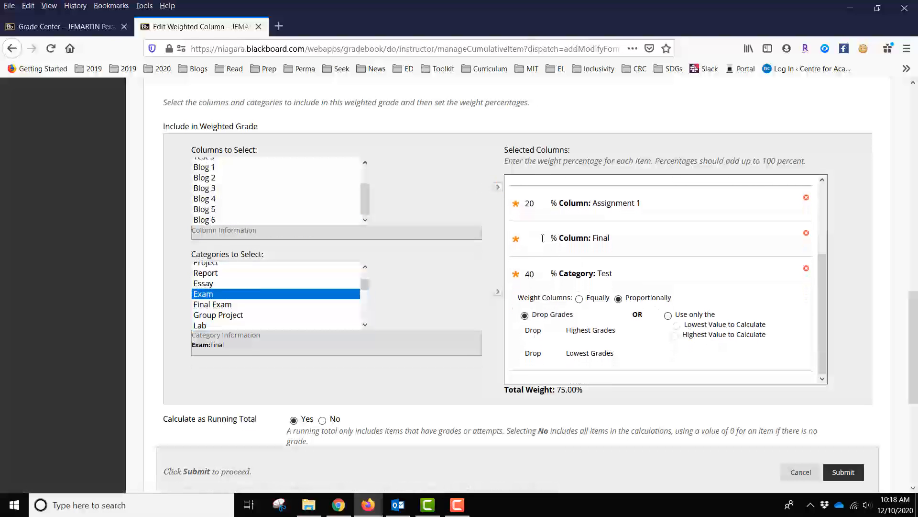
pyautogui.write('25')
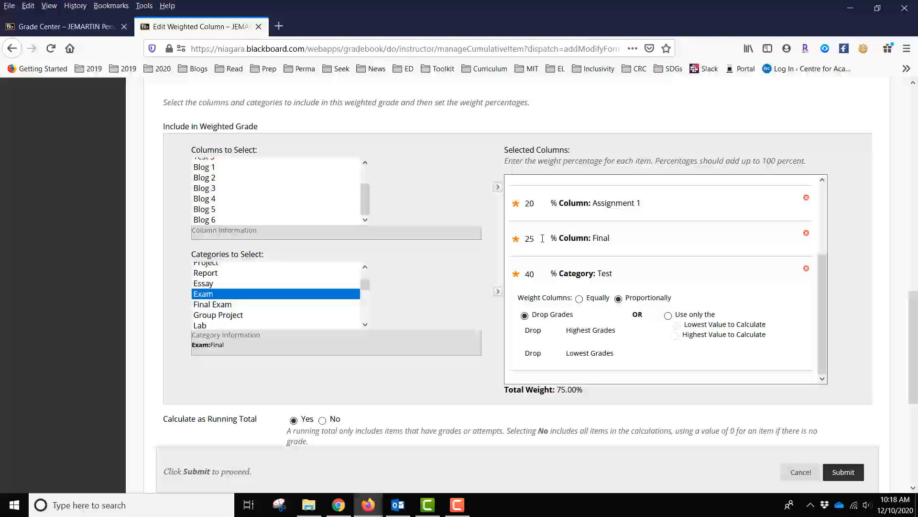
pyautogui.click(857, 256)
# - Submit the Weighted Total column settings and view the Full Grade Center's grid
pyautogui.click(851, 473)
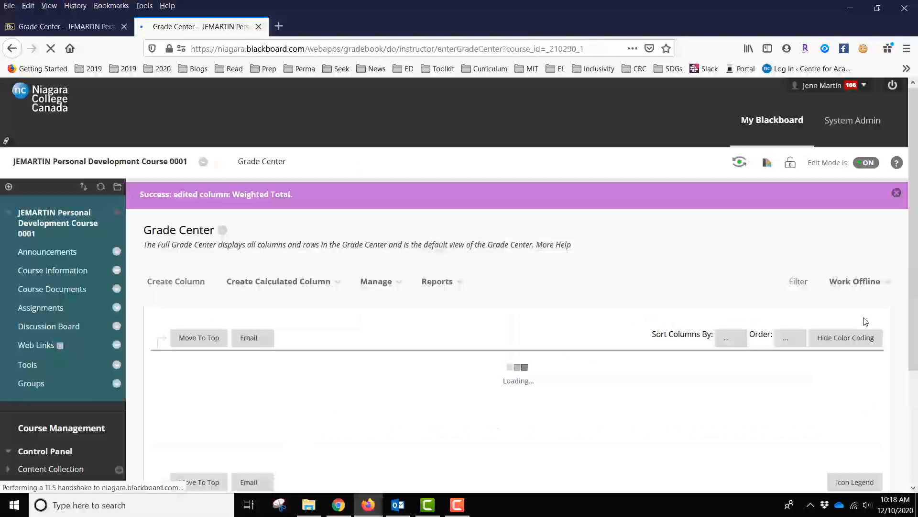
pyautogui.scroll(-1, 874, 315)
pyautogui.scroll(-2, 873, 315)
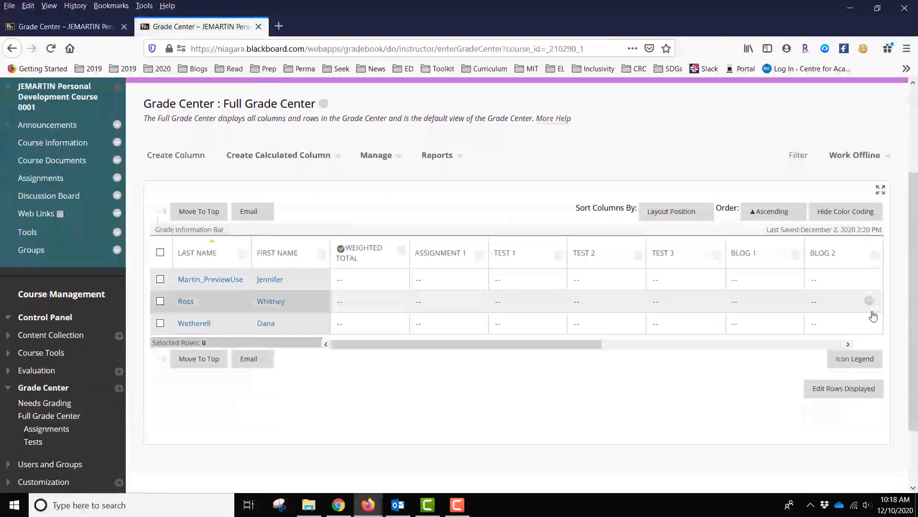